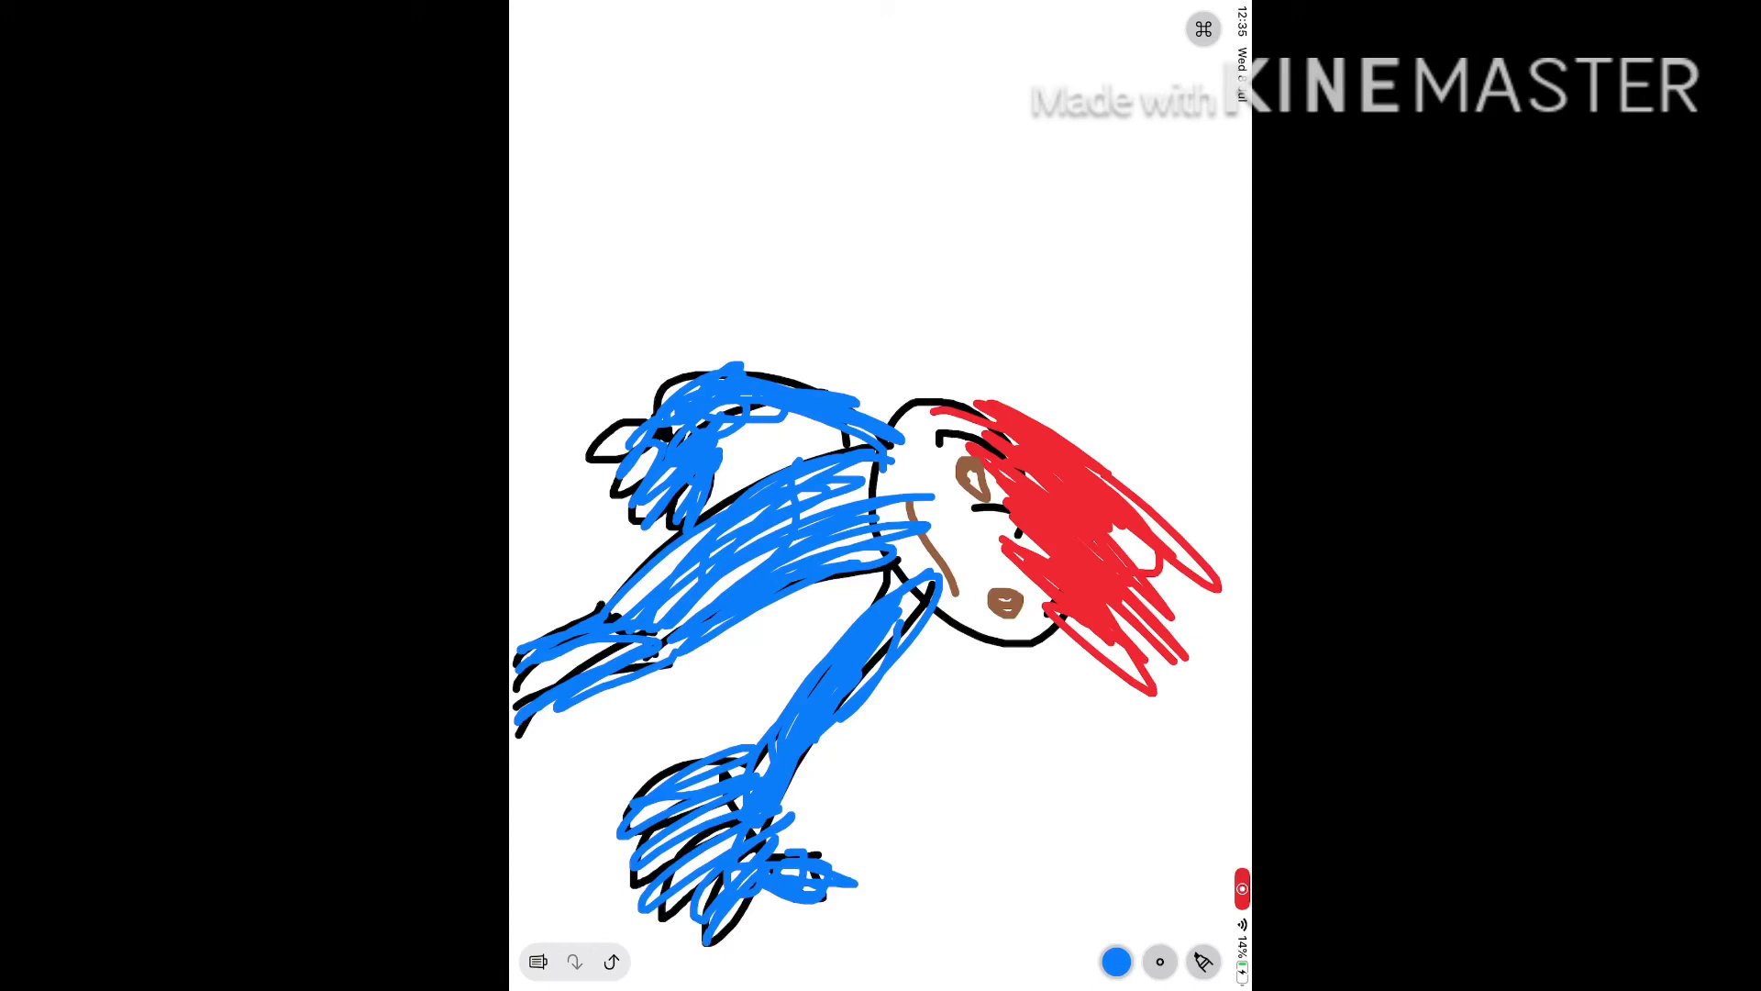
Switch the brush to black and draw spikes below the face, beside the lower arm, and above the upper shape.
left_click(1116, 960)
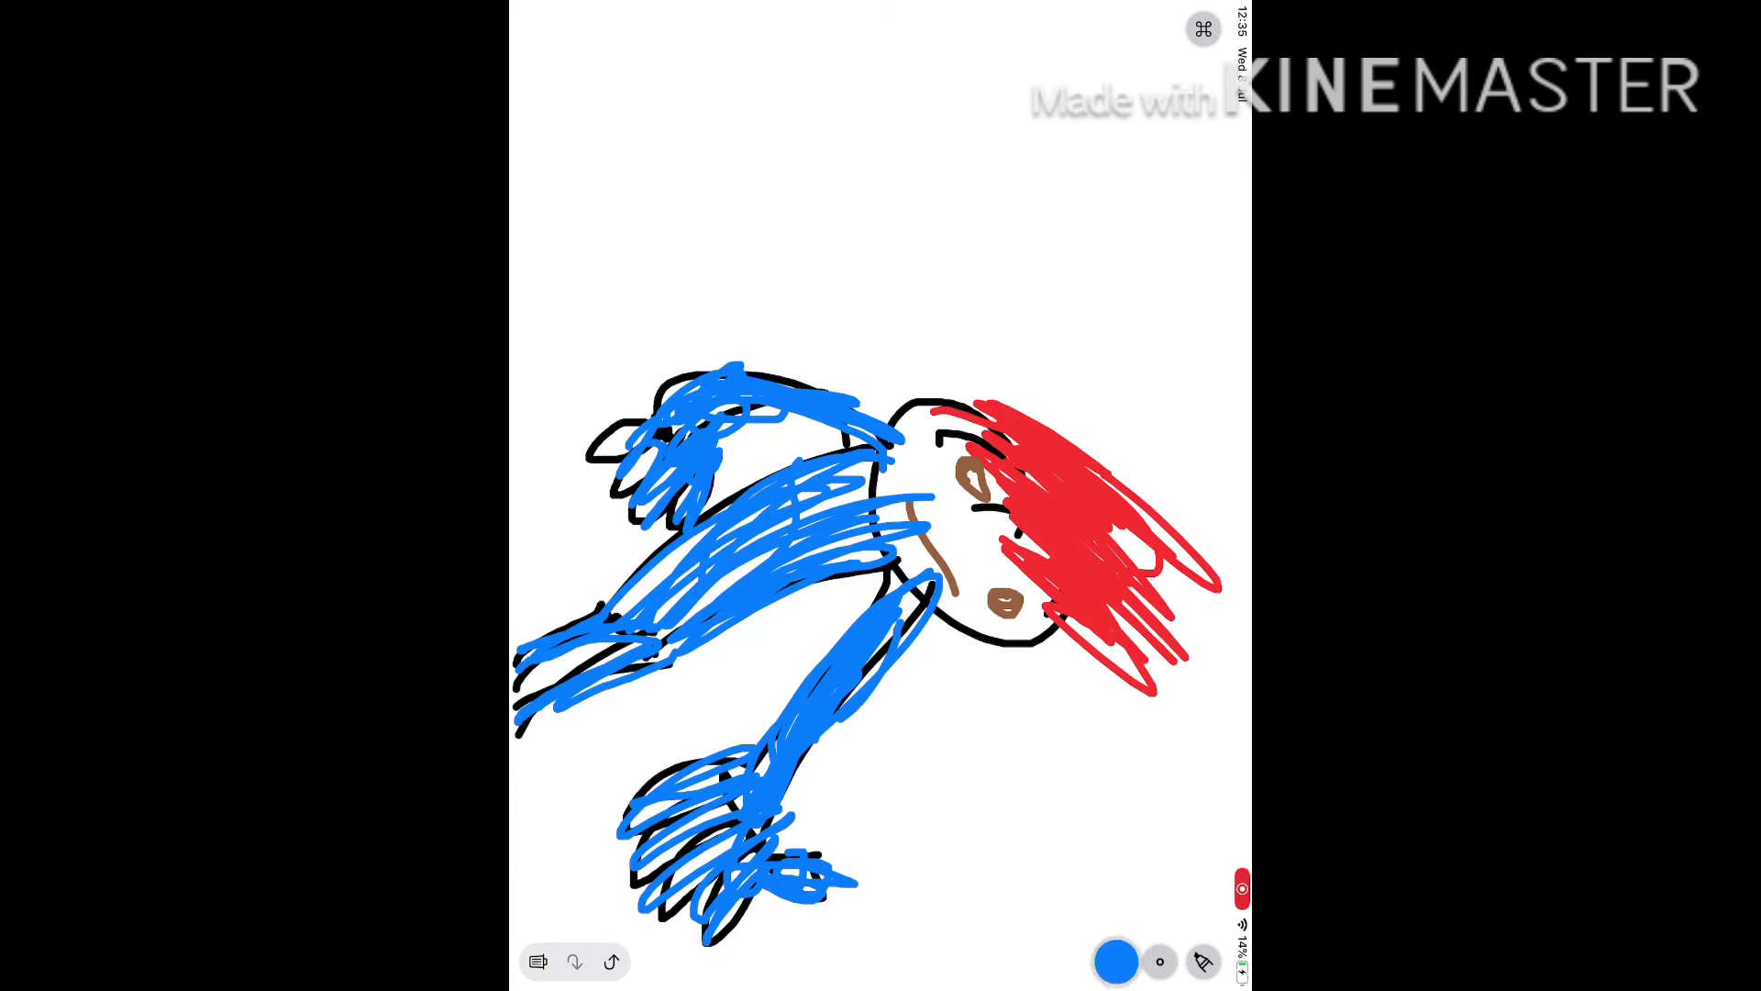
left_click(1078, 735)
left_click_drag(935, 633, 963, 716)
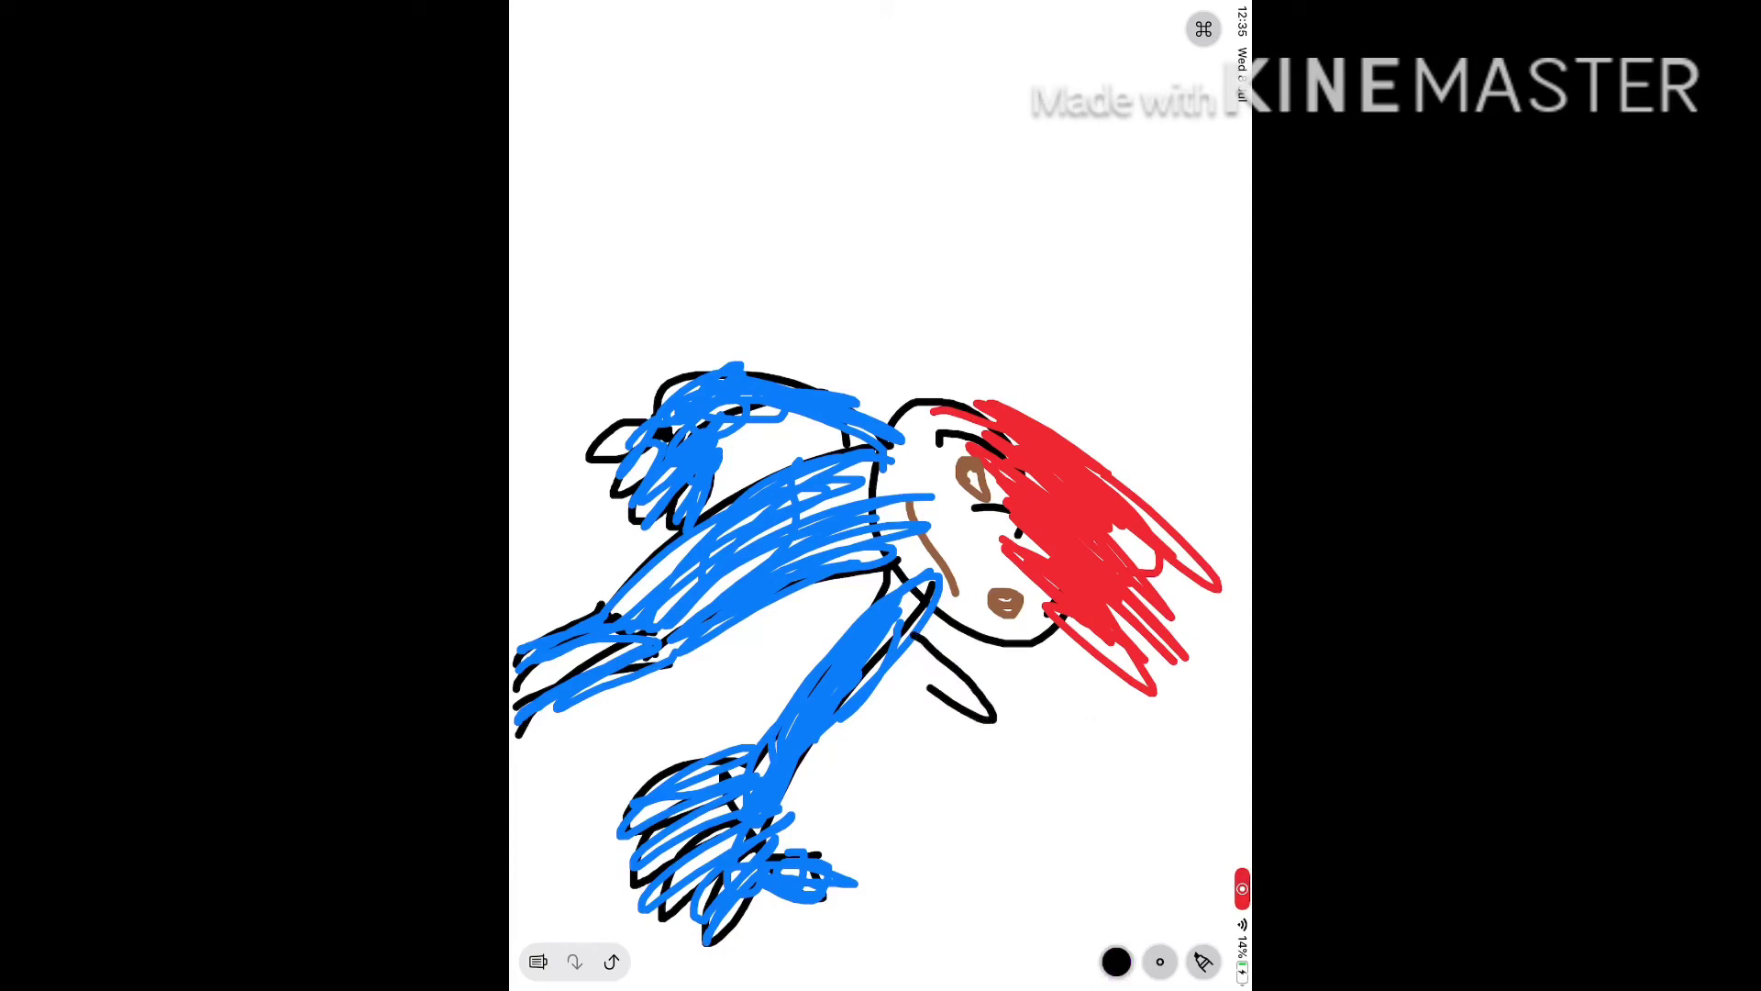
mouse_move(895, 660)
left_mouse_down()
mouse_move(984, 763)
mouse_move(881, 703)
mouse_move(985, 815)
mouse_move(820, 729)
mouse_move(964, 847)
left_mouse_up()
mouse_move(848, 427)
left_mouse_down()
mouse_move(833, 275)
mouse_move(796, 400)
mouse_move(757, 371)
mouse_move(714, 248)
mouse_move(685, 371)
mouse_move(608, 272)
mouse_move(675, 400)
left_mouse_up()
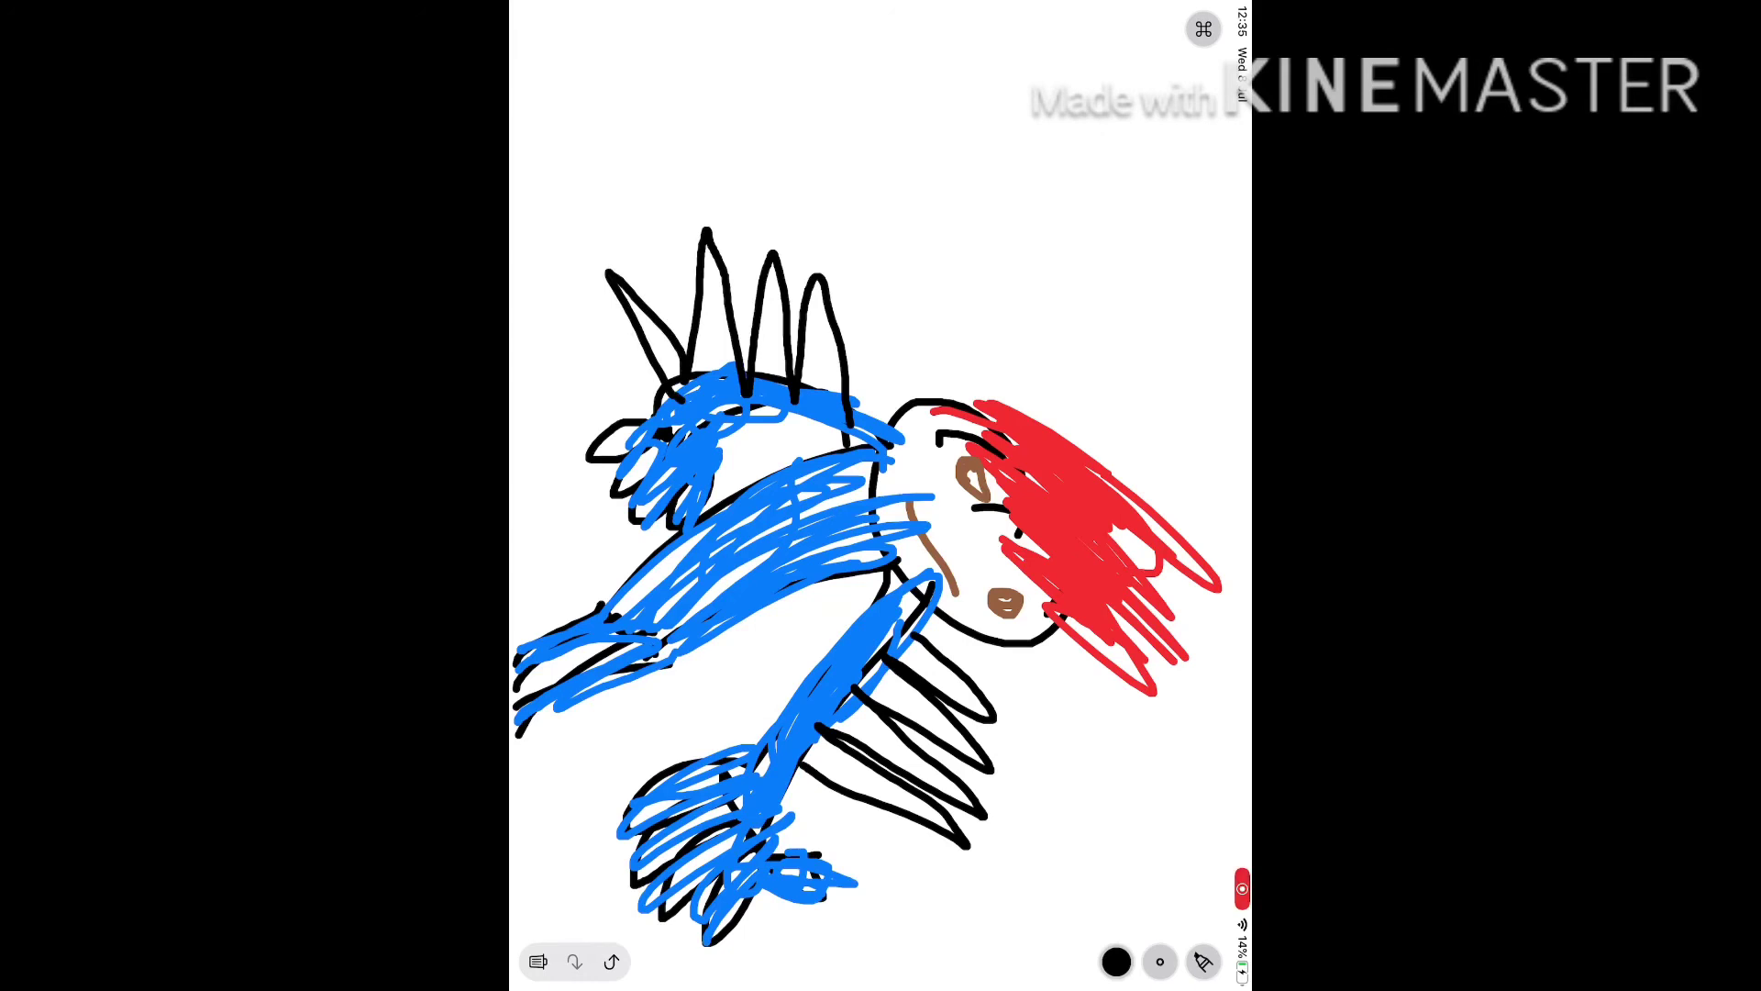